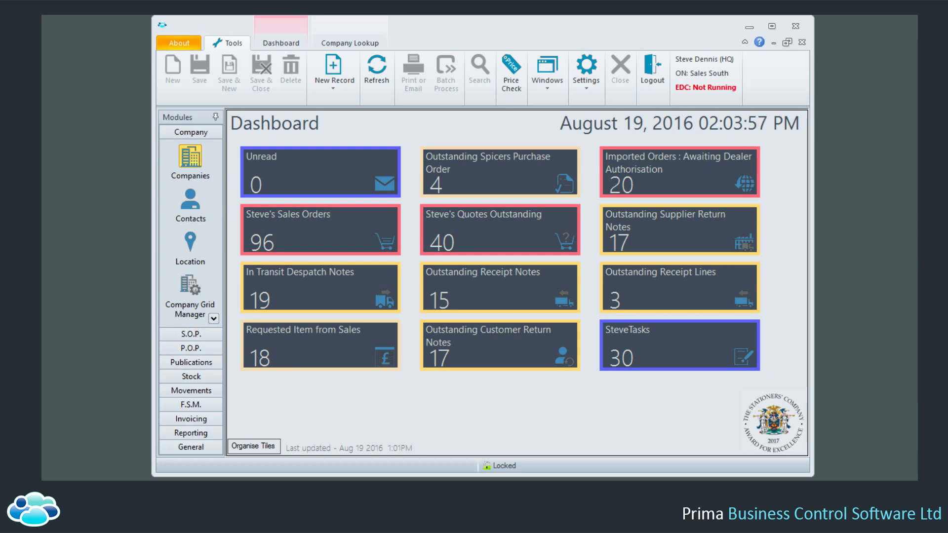
Step: Open the BENGEO PRIMARY SCHOOL ACADEMY TRUST record from the company lookup and compare its parent company details with BENSON Primary Academy's
{"action": "left_click", "coordinate": [360, 44]}
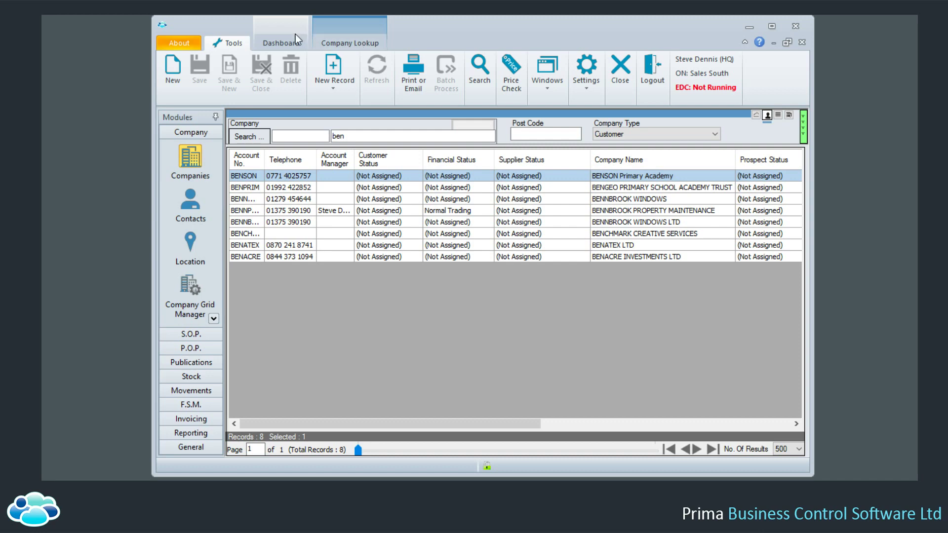
{"action": "double_click", "coordinate": [334, 189]}
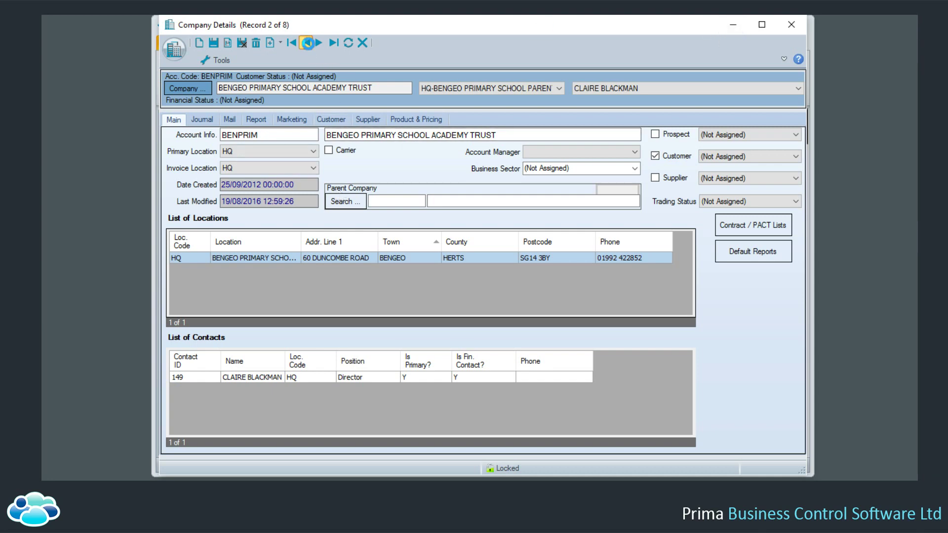
{"action": "left_click", "coordinate": [307, 44]}
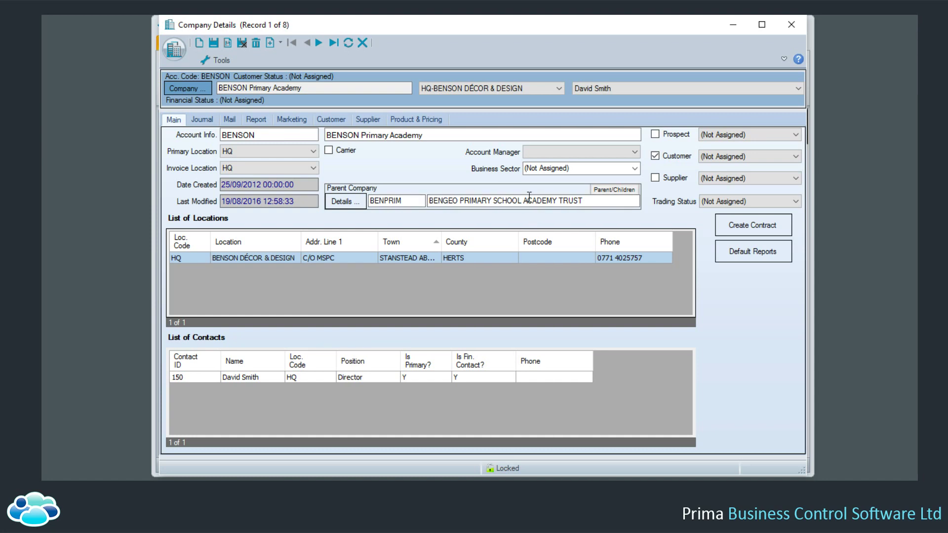
{"action": "left_click", "coordinate": [319, 42]}
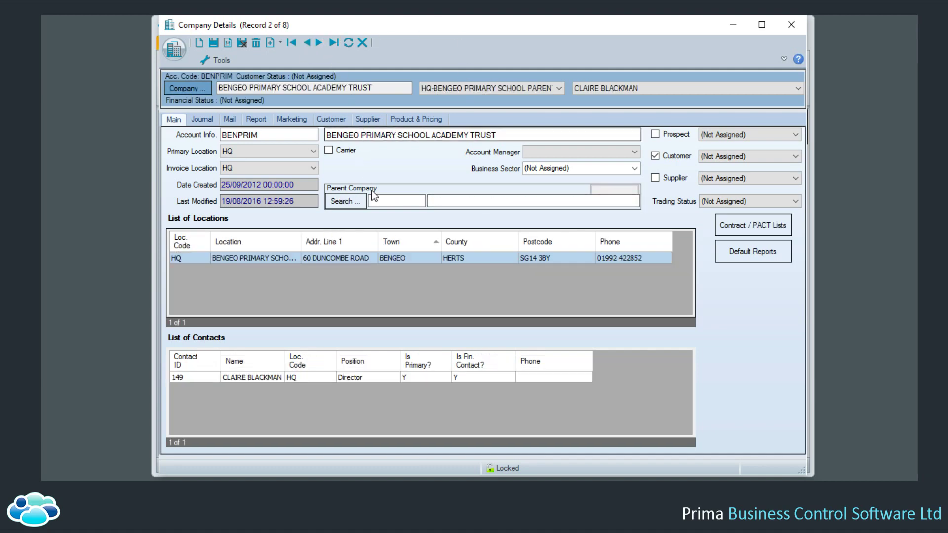
Step: Review the contract list of BENGEO PRIMARY SCHOOL ACADEMY TRUST and return to its company details
{"action": "left_click", "coordinate": [751, 227]}
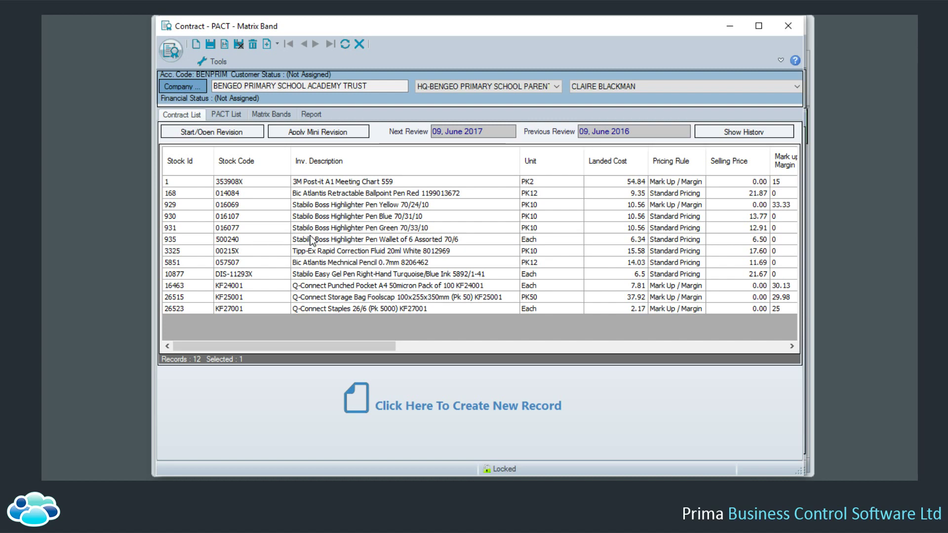
{"action": "left_click", "coordinate": [786, 26]}
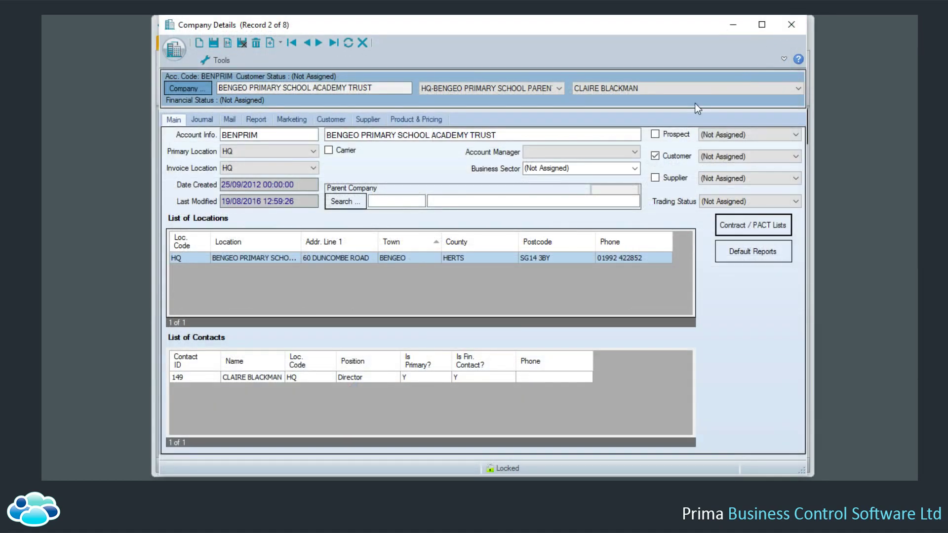
{"action": "left_click", "coordinate": [735, 26]}
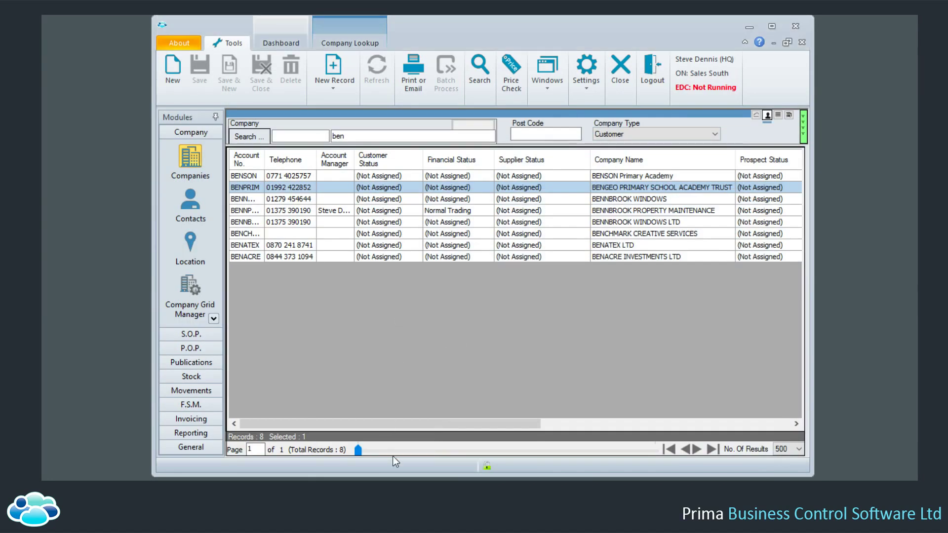
{"action": "mouse_move", "coordinate": [736, 486]}
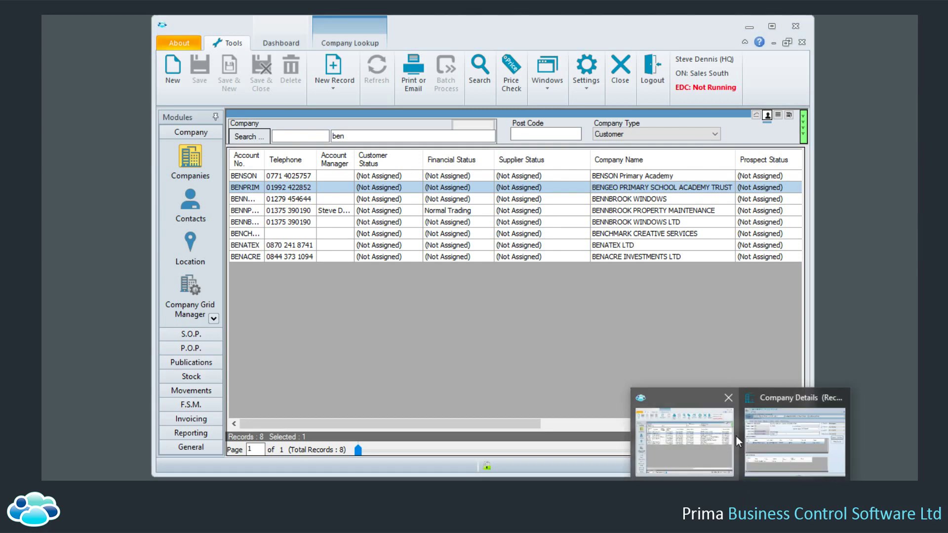
{"action": "left_click", "coordinate": [757, 437]}
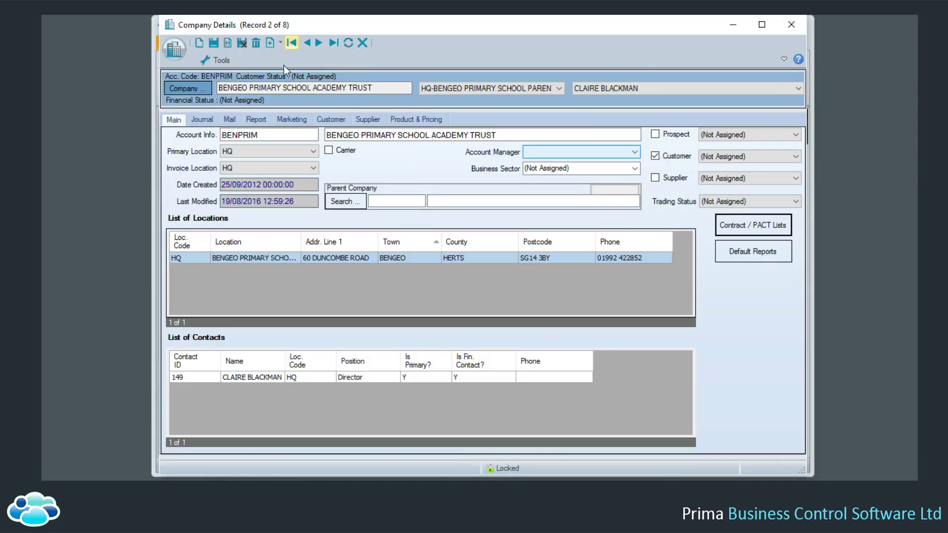
Step: Set the invoice location of BENSON Primary Academy to PARENT and save the record
{"action": "left_click", "coordinate": [308, 42]}
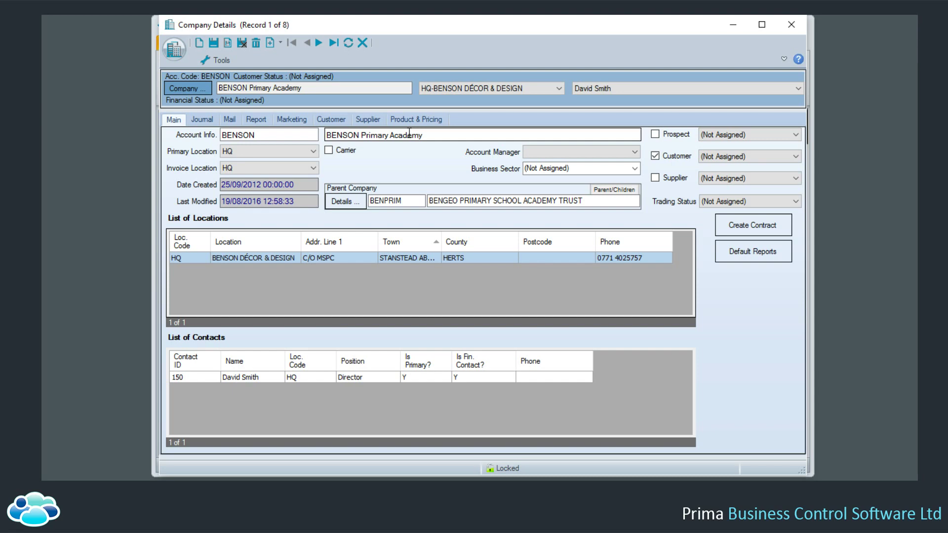
{"action": "left_click", "coordinate": [310, 168]}
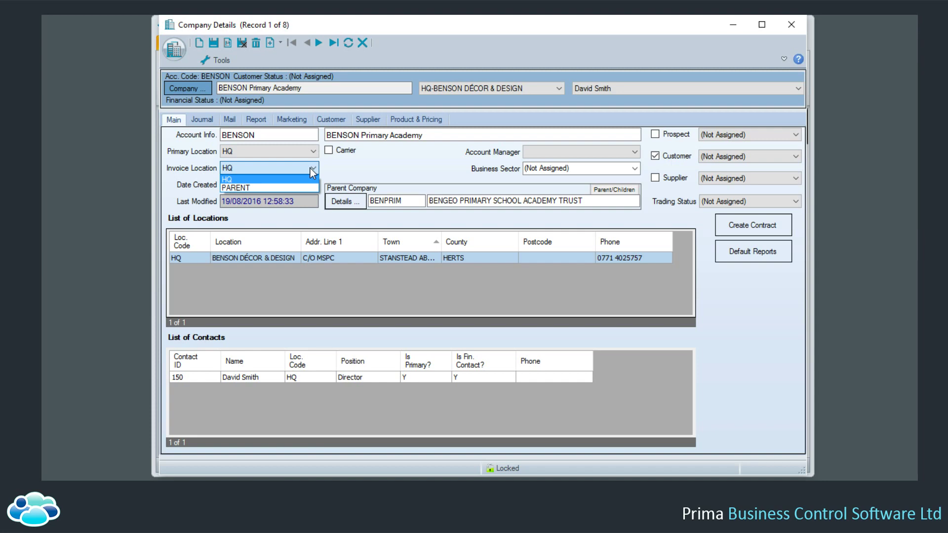
{"action": "left_click", "coordinate": [289, 188]}
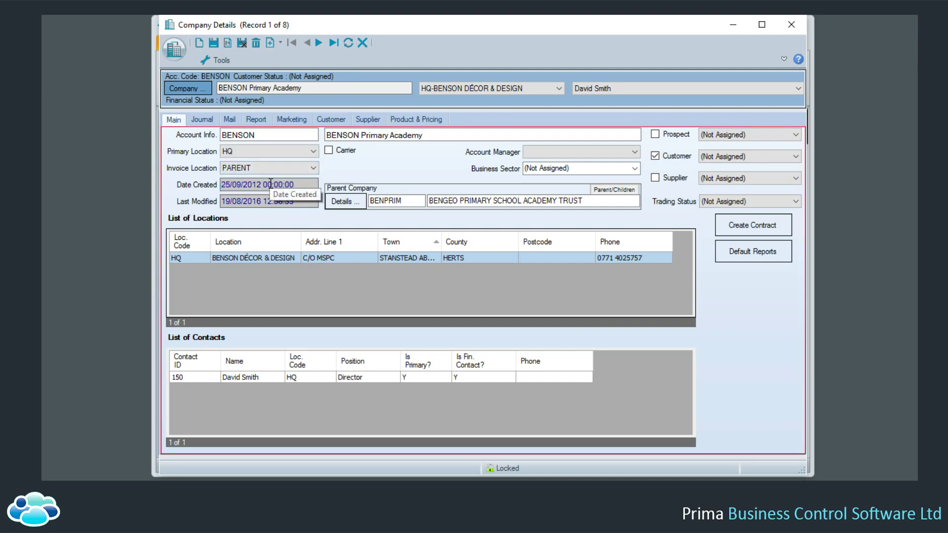
{"action": "key", "text": "ctrl+s"}
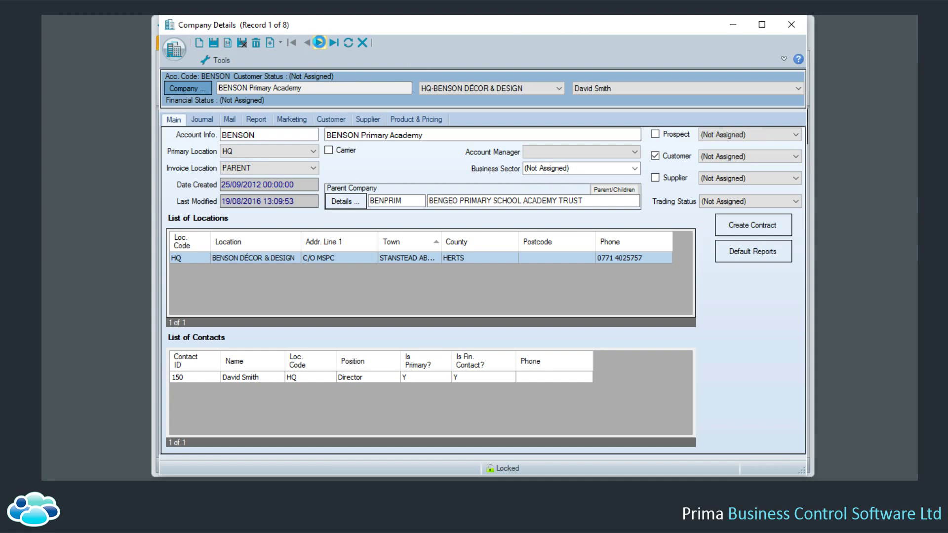
Step: Open the Web Access settings of the director contact at BENGEO PRIMARY SCHOOL ACADEMY TRUST
{"action": "left_click", "coordinate": [319, 43]}
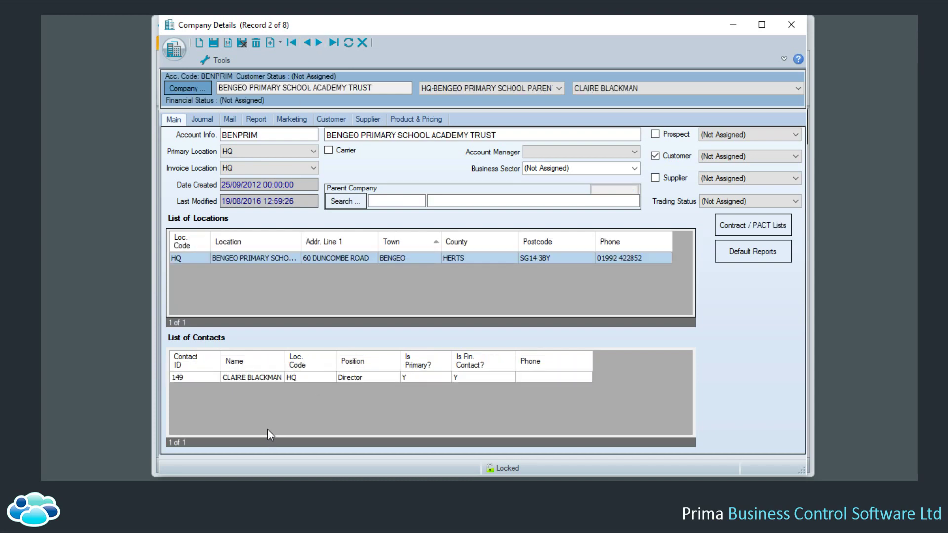
{"action": "left_click", "coordinate": [267, 379]}
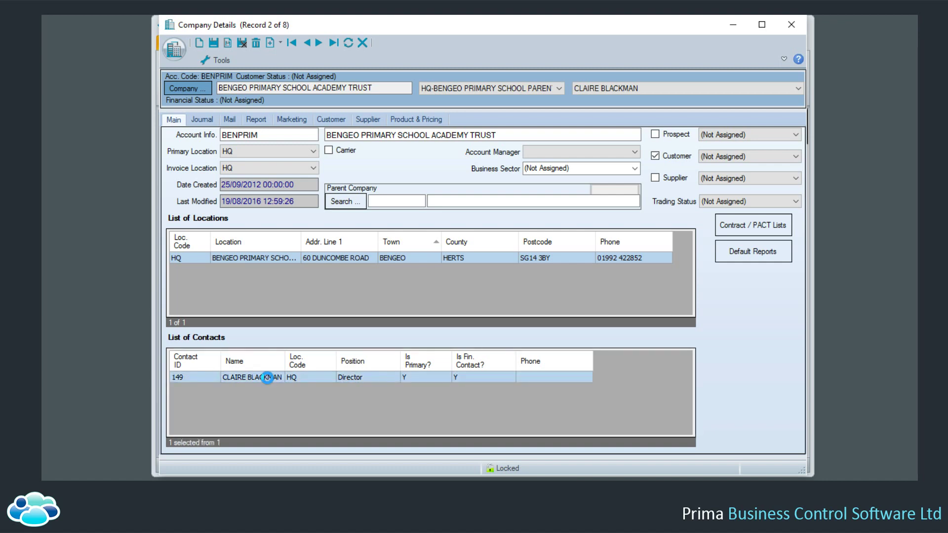
{"action": "double_click", "coordinate": [267, 379]}
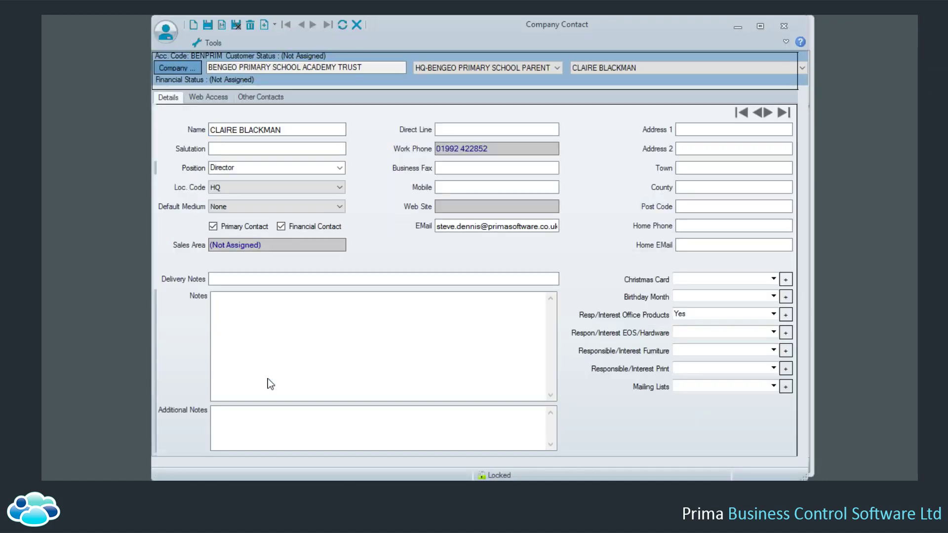
{"action": "key", "text": "Escape"}
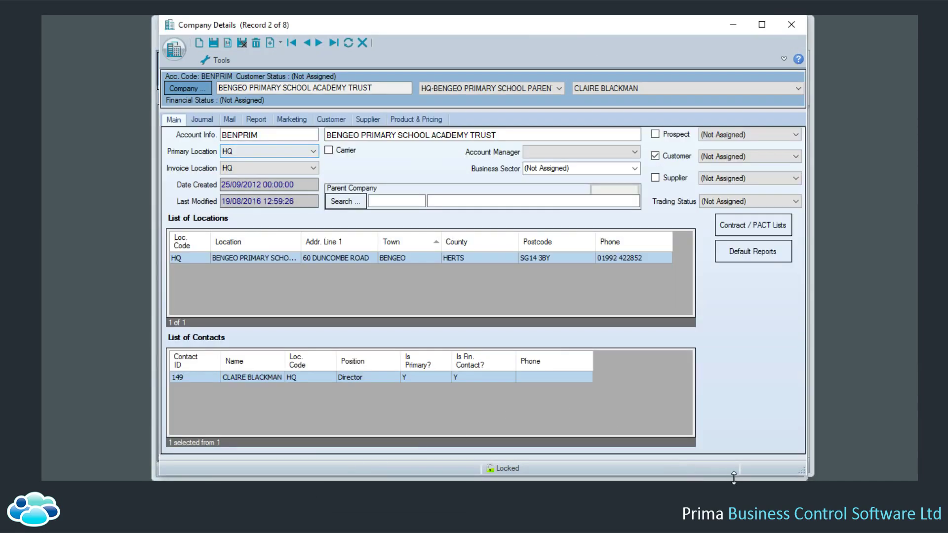
{"action": "left_click", "coordinate": [738, 499]}
{"action": "left_click", "coordinate": [852, 408]}
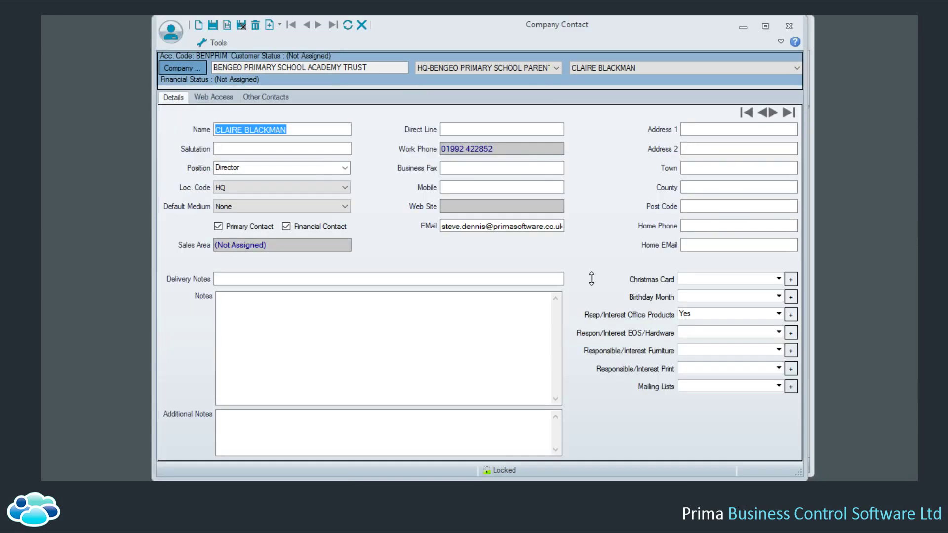
{"action": "left_click", "coordinate": [213, 99]}
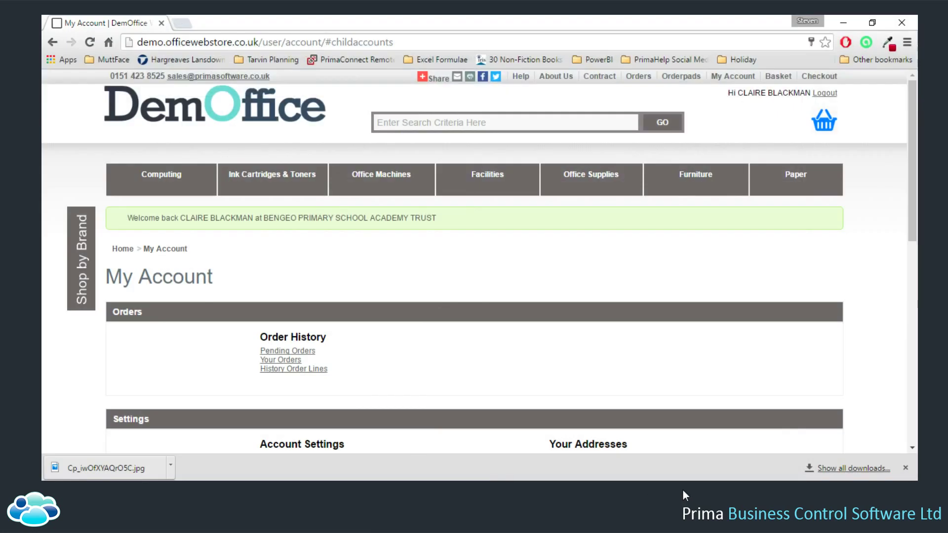
Step: Log out of the DemOffice webstore and log back in with the parent company contact's username and password
{"action": "left_click", "coordinate": [824, 95]}
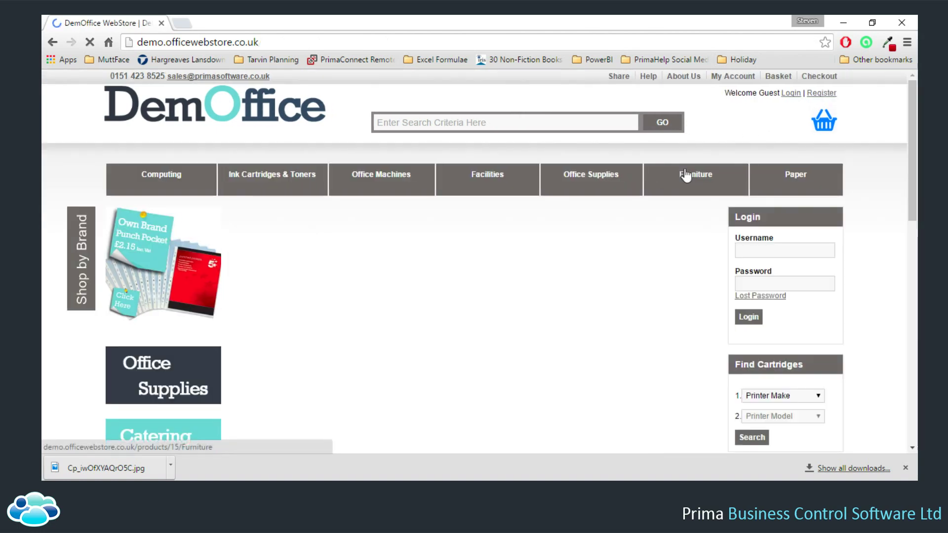
{"action": "left_click", "coordinate": [745, 252]}
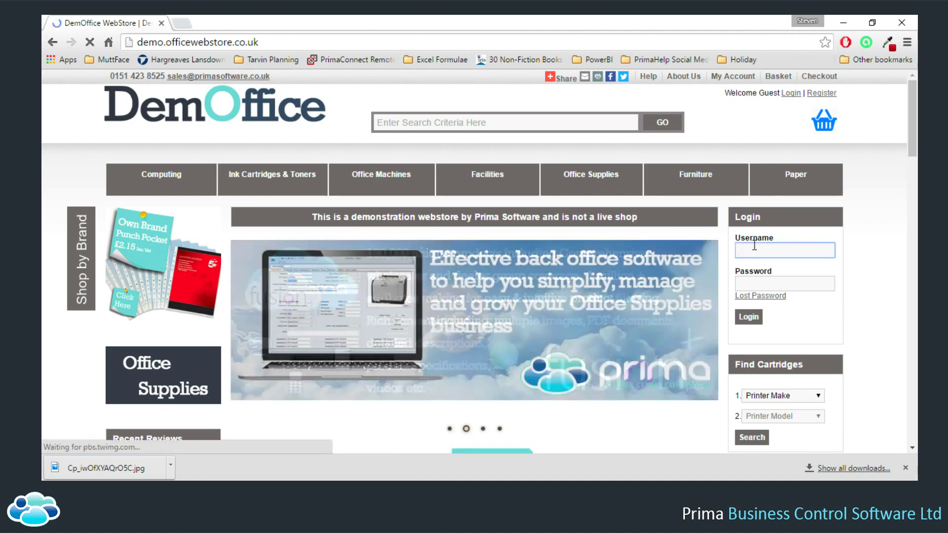
{"action": "type", "text": "claire"}
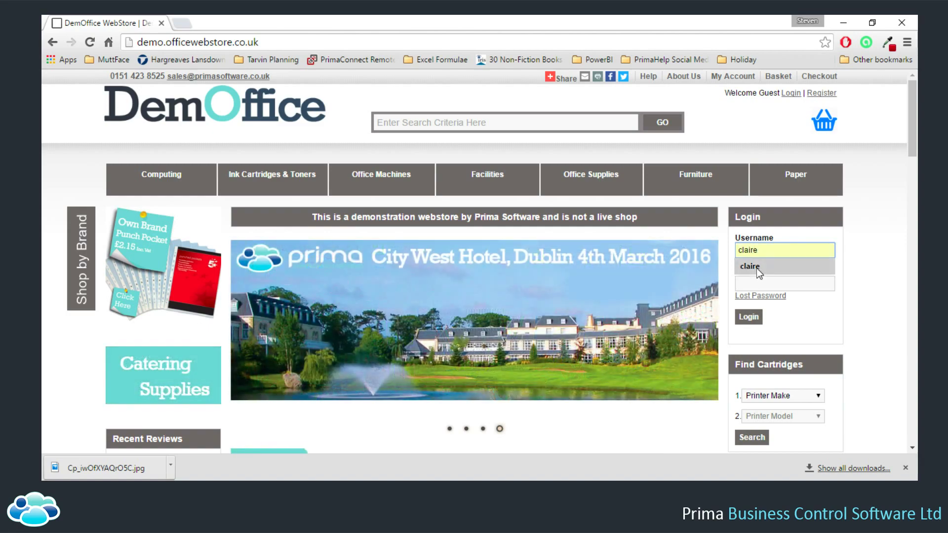
{"action": "left_click", "coordinate": [757, 268]}
{"action": "left_click", "coordinate": [756, 284]}
{"action": "type", "text": "•"}
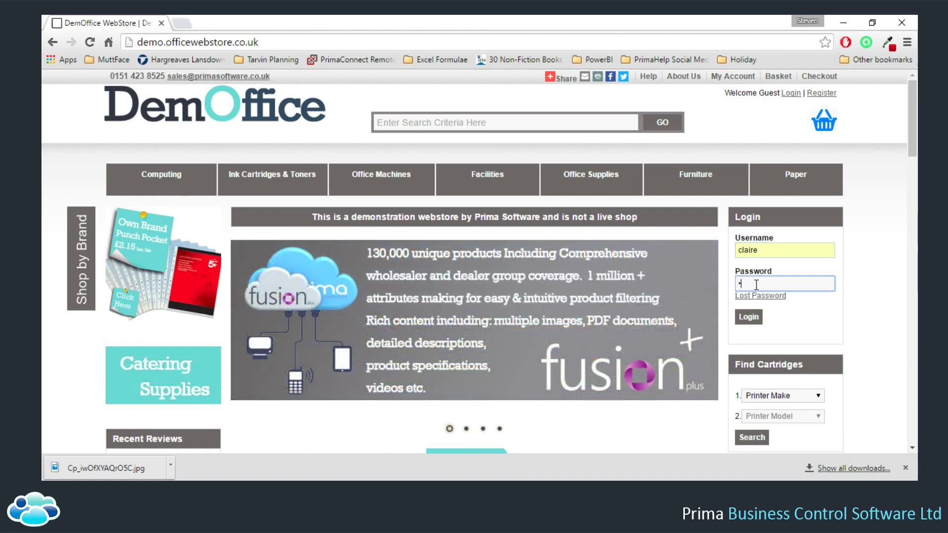
{"action": "type", "text": "•••••"}
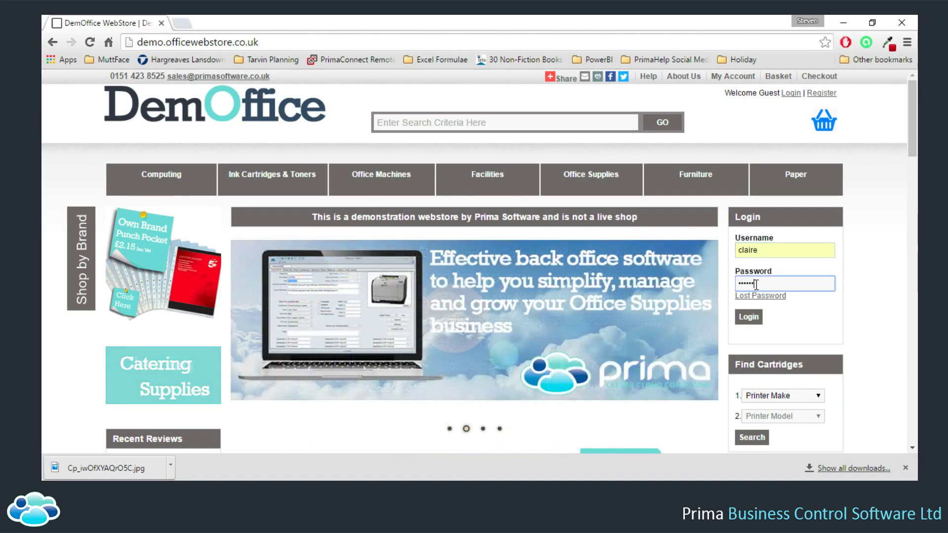
{"action": "left_click", "coordinate": [750, 316]}
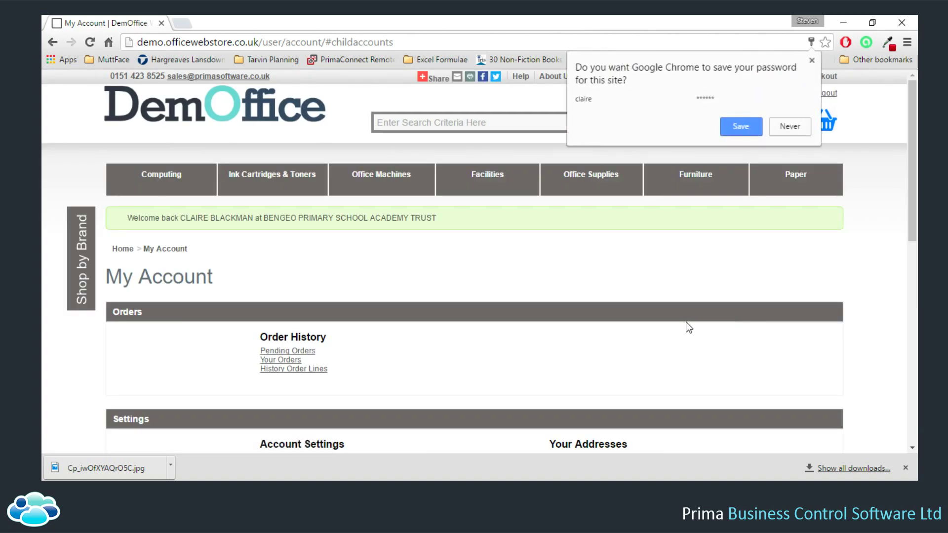
Step: Examine the My Account page down to the Child Accounts option for logging in as another user
{"action": "scroll", "coordinate": [690, 306], "scroll_direction": "down", "scroll_amount": 3}
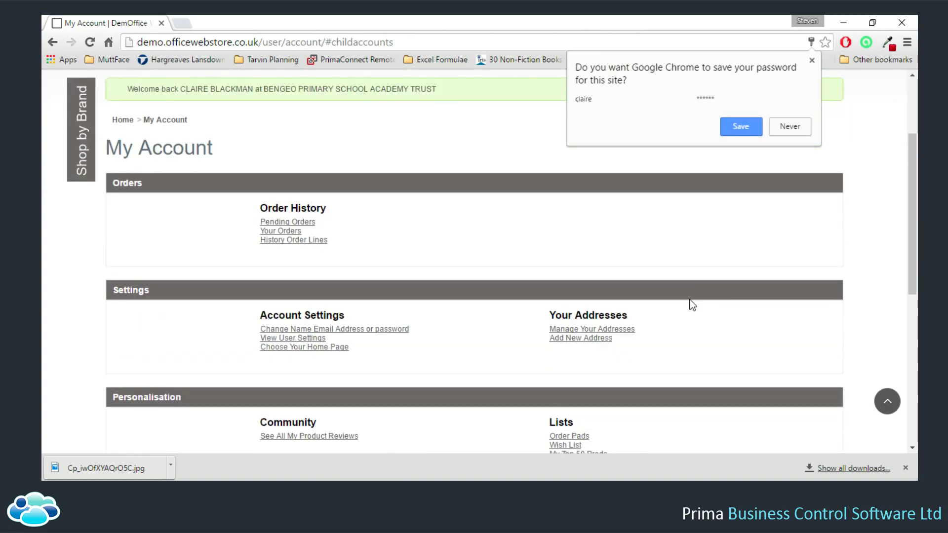
{"action": "scroll", "coordinate": [690, 305], "scroll_direction": "up", "scroll_amount": 1}
{"action": "scroll", "coordinate": [487, 343], "scroll_direction": "up", "scroll_amount": 2}
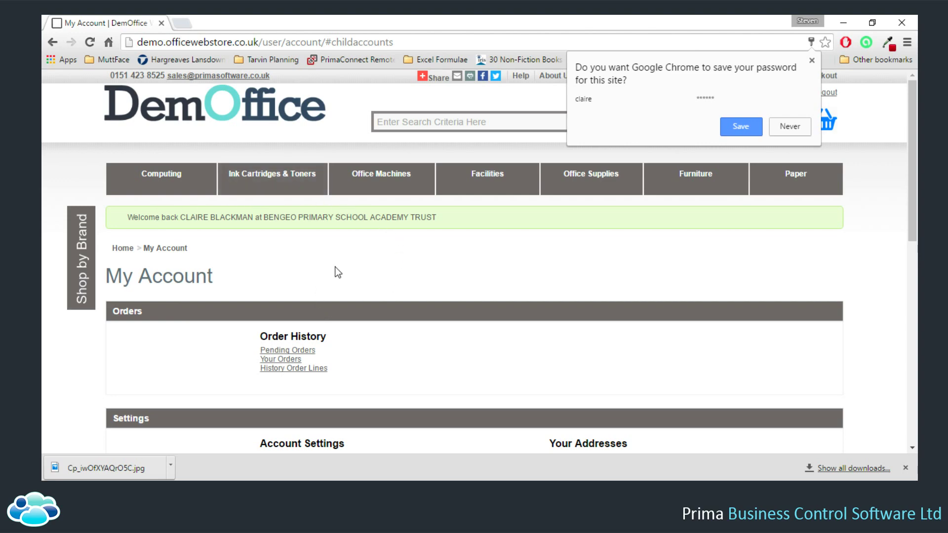
{"action": "scroll", "coordinate": [336, 272], "scroll_direction": "down", "scroll_amount": 6}
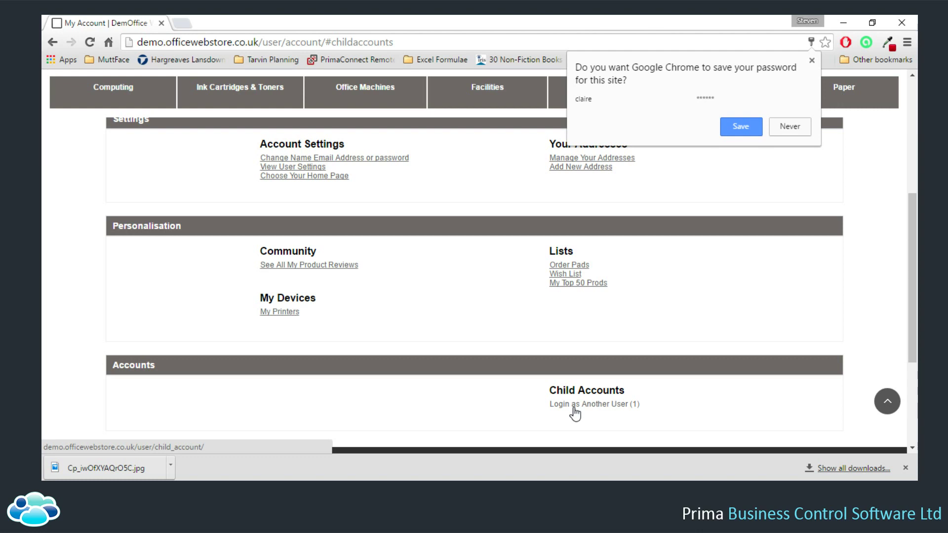
Step: Switch back to Prima and show the BENSON Primary Academy record in the company details
{"action": "left_click", "coordinate": [737, 501]}
{"action": "left_click", "coordinate": [624, 440]}
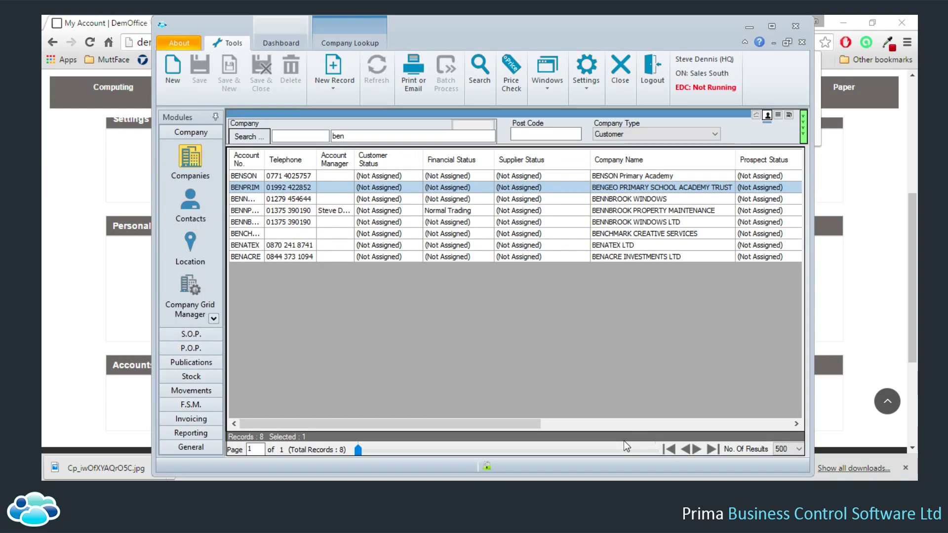
{"action": "left_click", "coordinate": [744, 512]}
{"action": "left_click", "coordinate": [727, 453]}
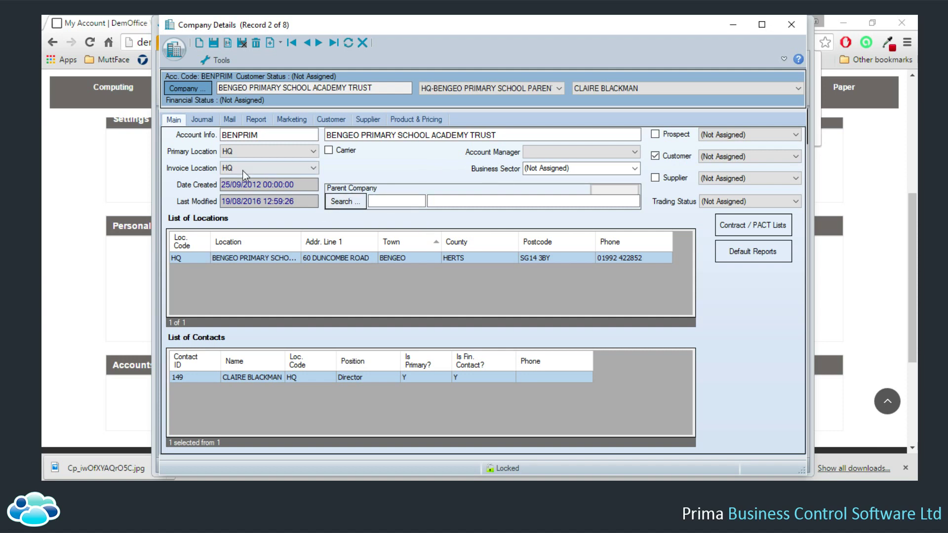
{"action": "left_click", "coordinate": [305, 44]}
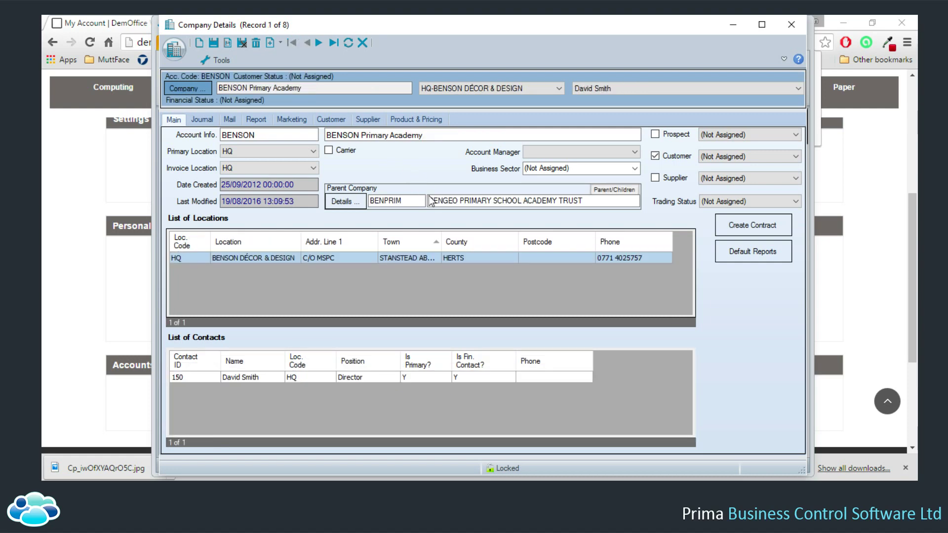
Step: View the parent/children company grouping for BENSON Primary Academy, widening the account code column to read it, and close it
{"action": "left_click", "coordinate": [611, 190]}
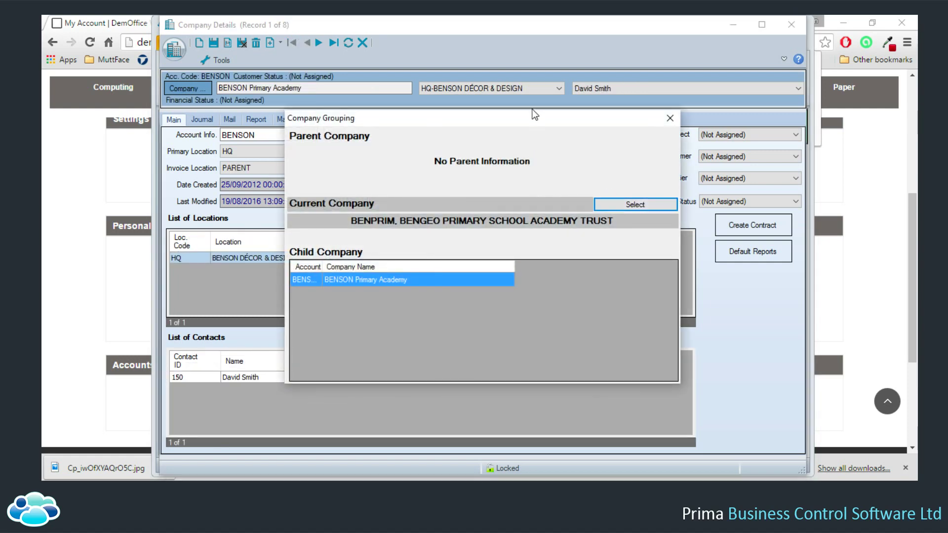
{"action": "left_click_drag", "start_coordinate": [523, 121], "coordinate": [409, 126]}
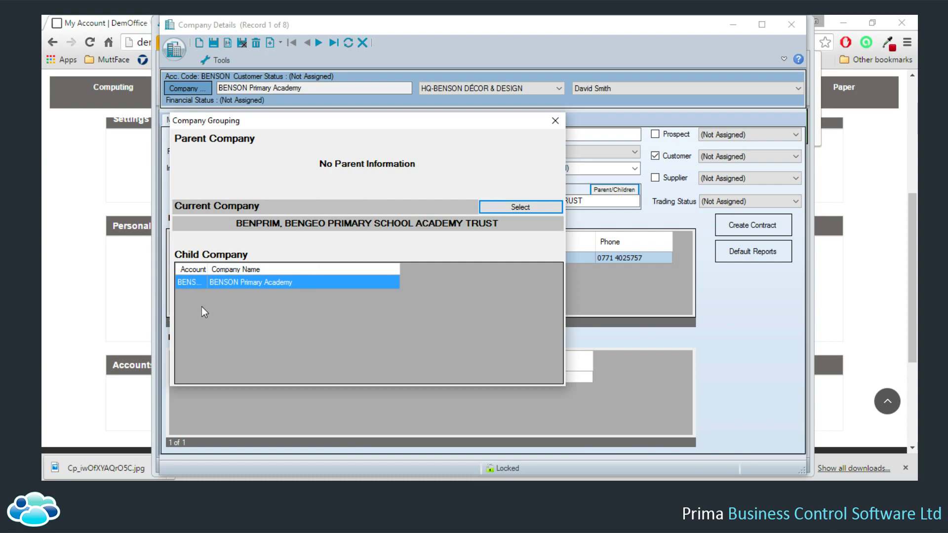
{"action": "double_click", "coordinate": [208, 269]}
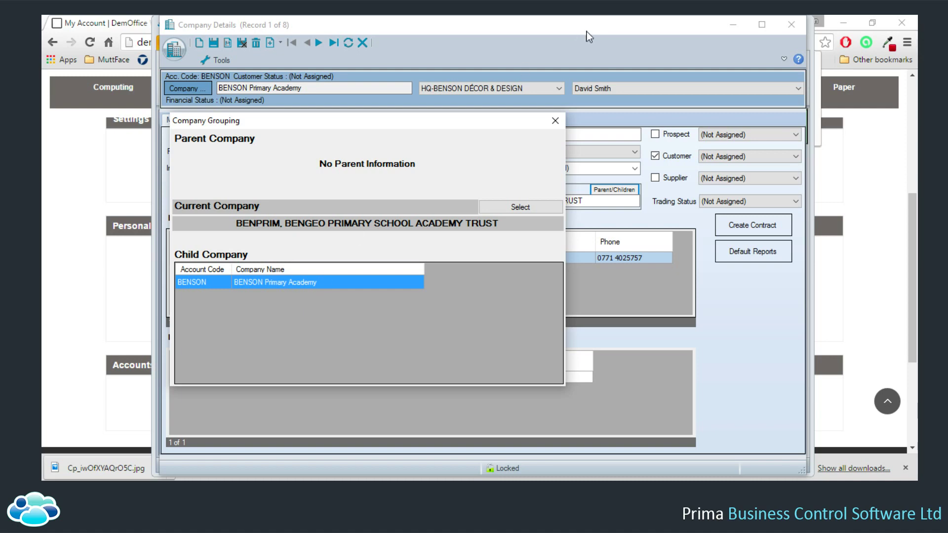
{"action": "left_click", "coordinate": [556, 122]}
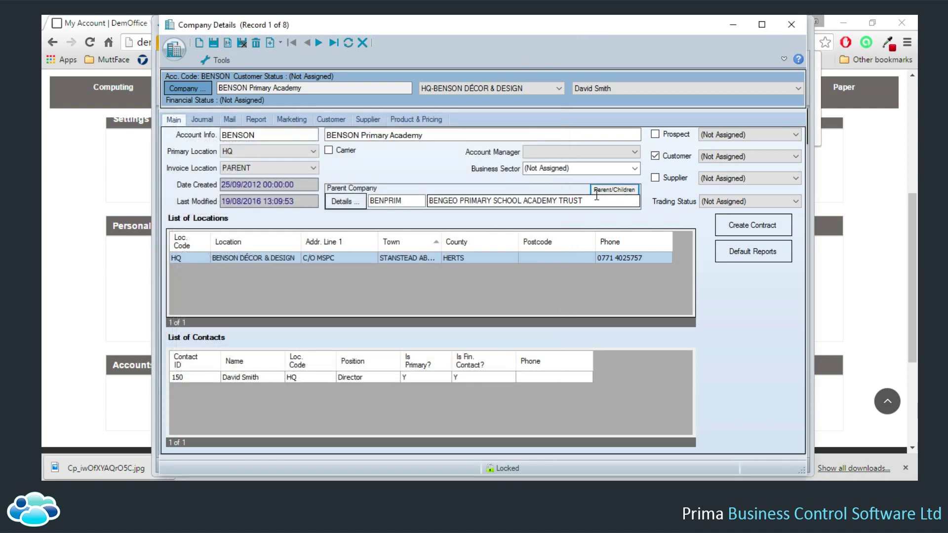